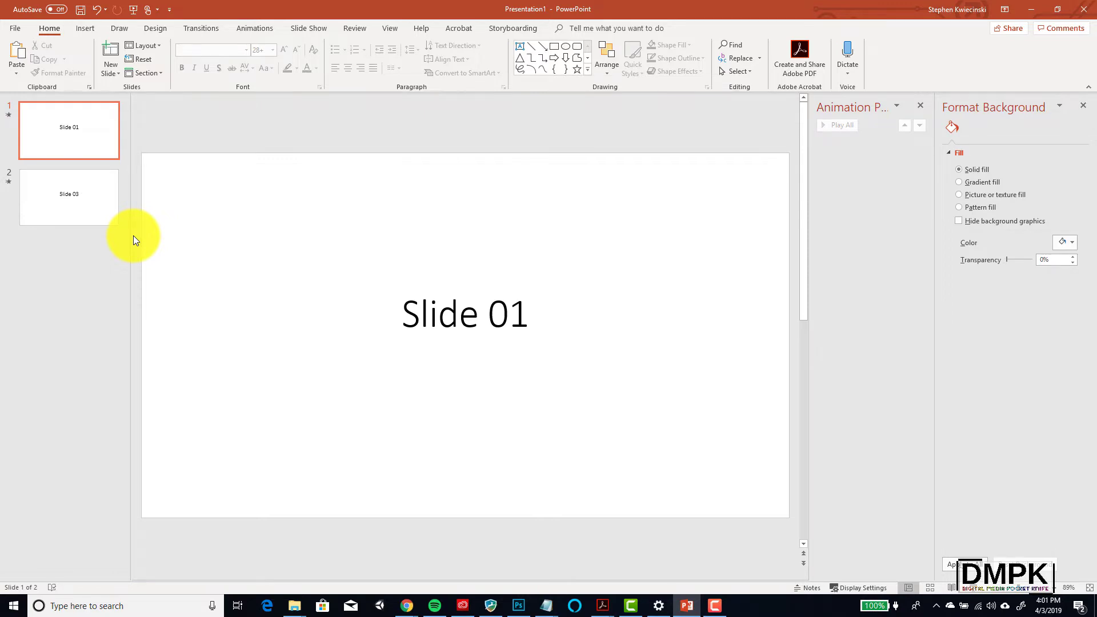
Step: Add a new slide after slide 1 and delete both its placeholders so it is blank
left_click(69, 206)
left_click(69, 136)
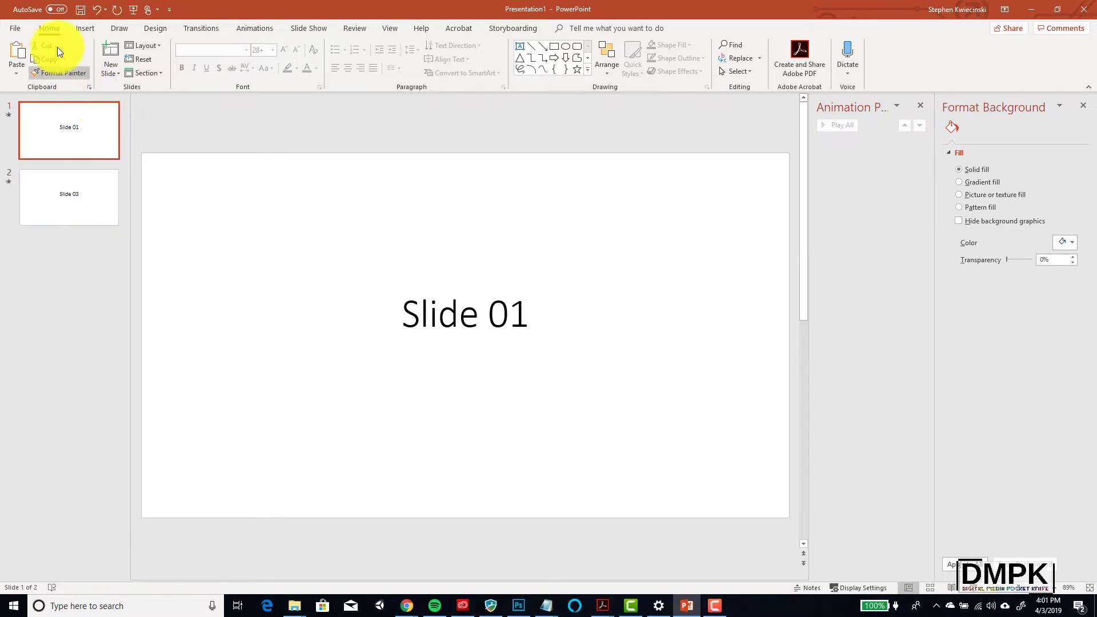
left_click(113, 51)
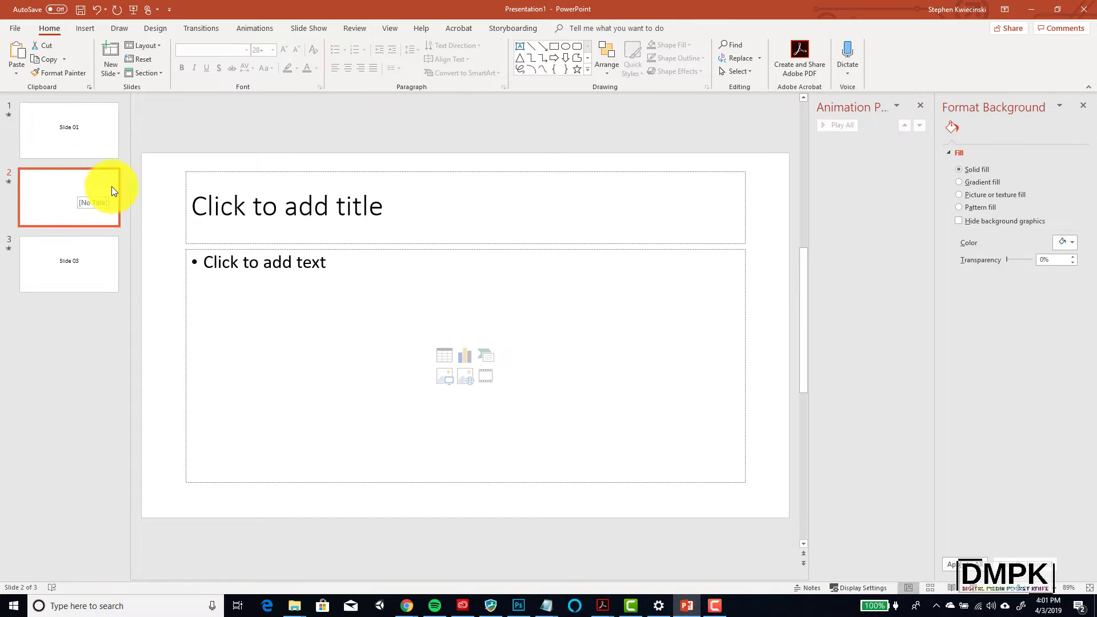
left_click_drag(163, 130, 775, 512)
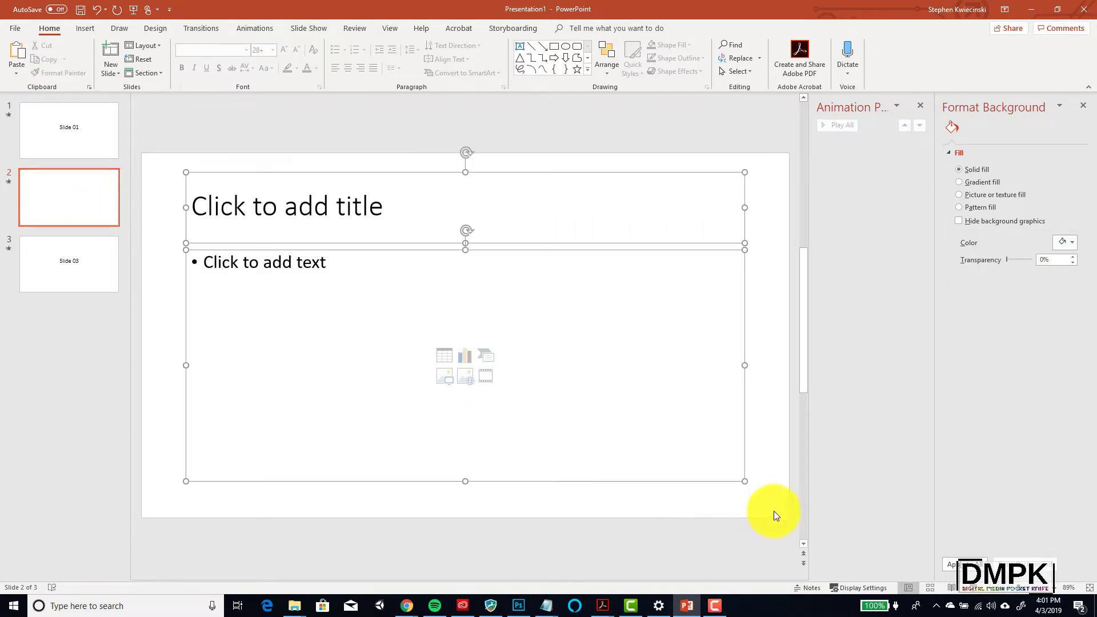
key("Delete")
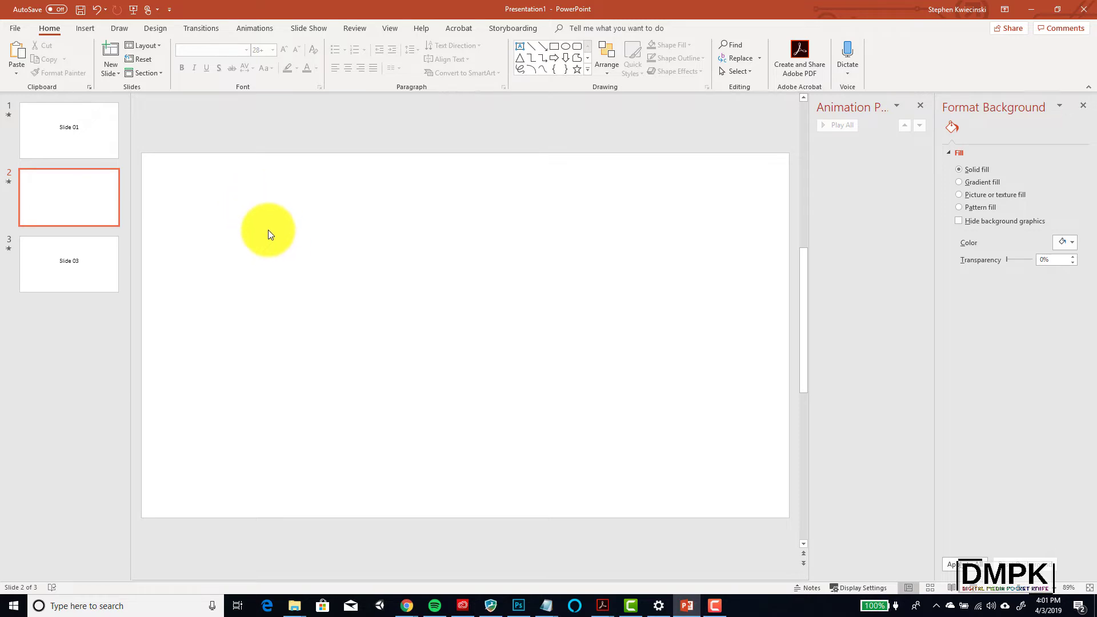
Step: Bring up the Video dropdown on the Insert tab
left_click(91, 29)
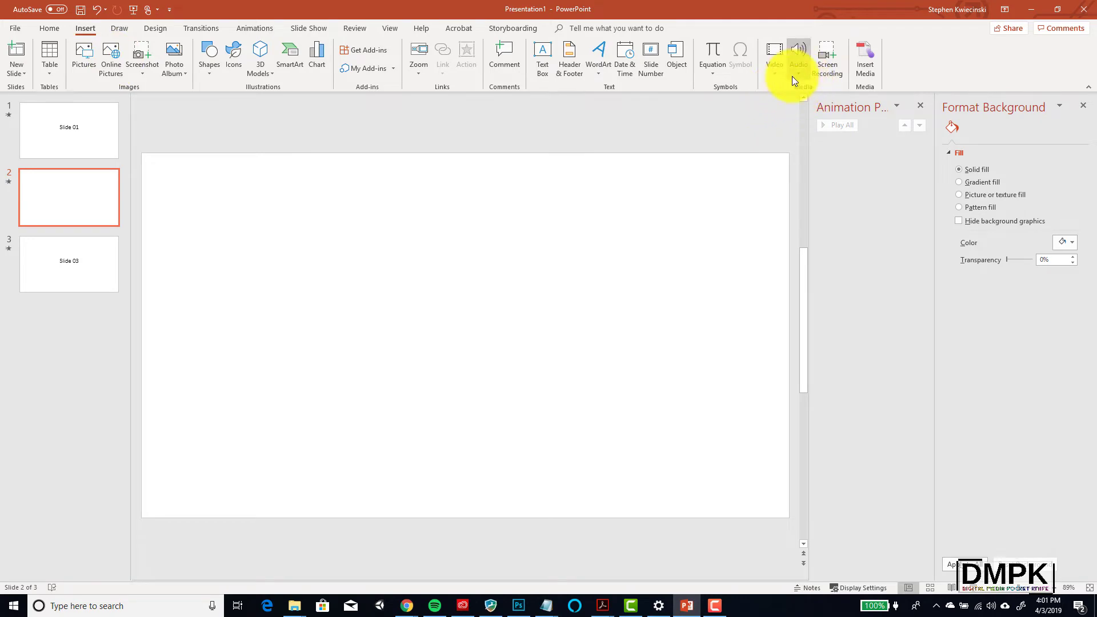
left_click(777, 71)
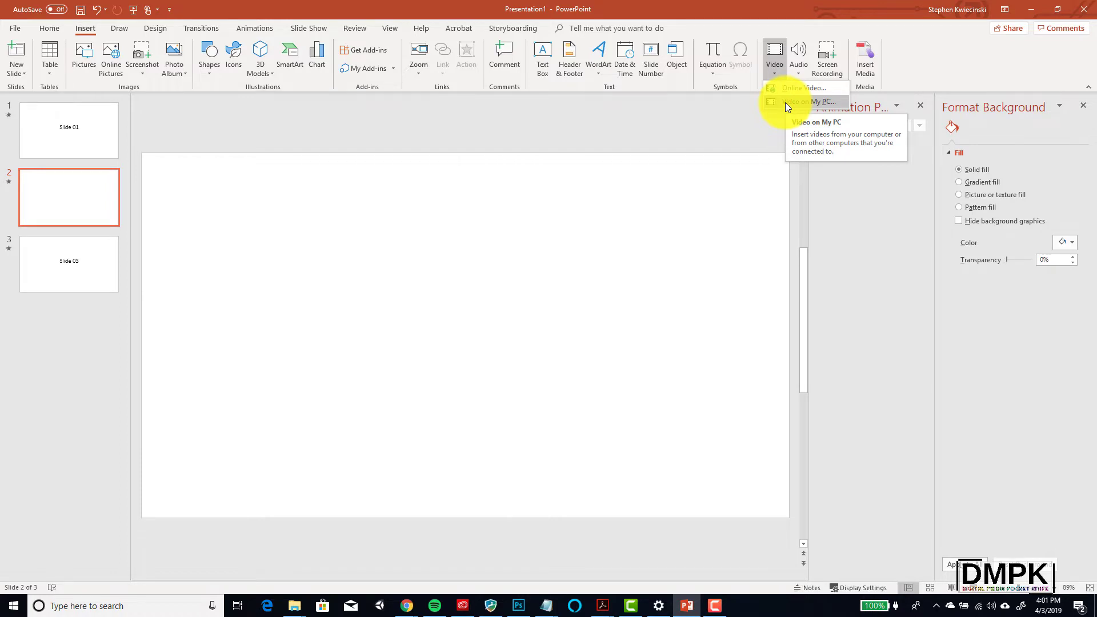
Step: Insert the 7-second video 20170906_103558 from the computer onto slide 2, finding it in Details view
left_click(785, 102)
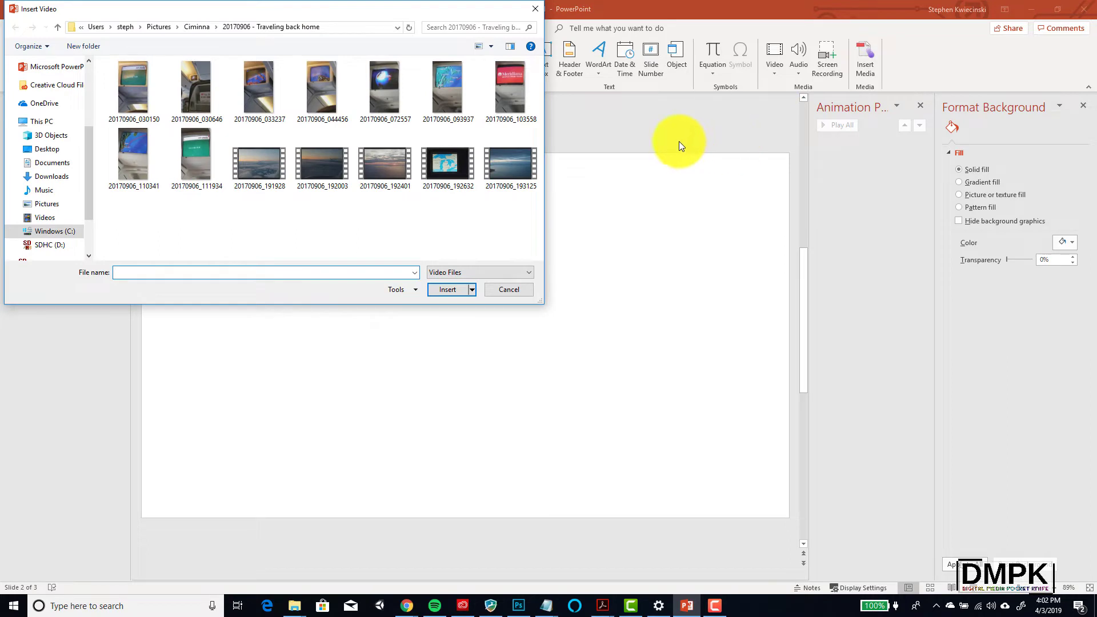
left_click(331, 25)
left_click(197, 222)
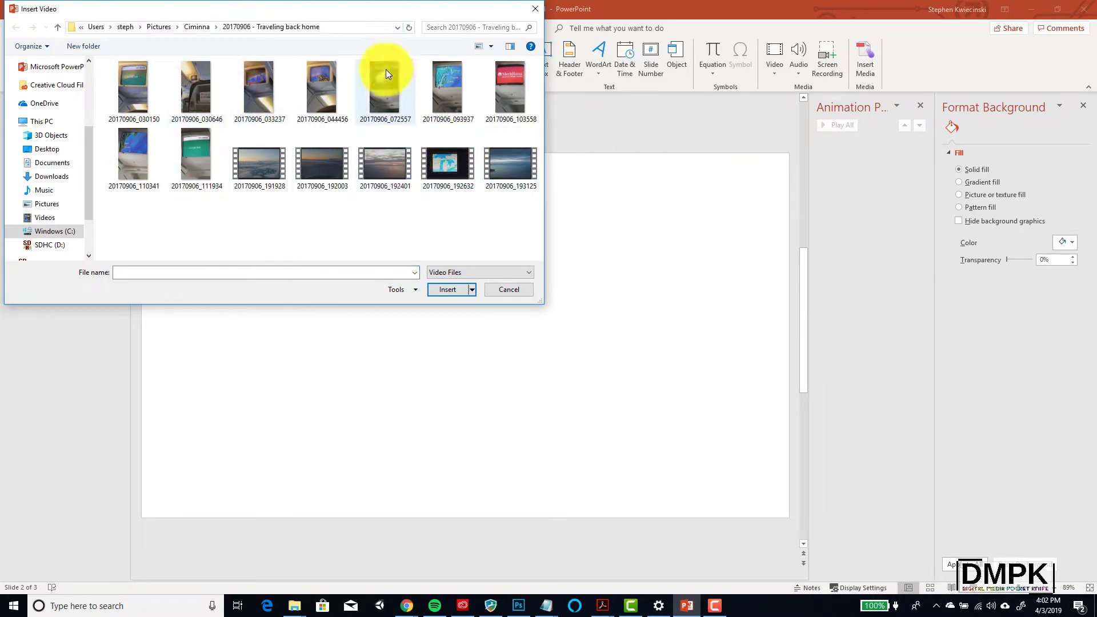
left_click(492, 49)
left_click(530, 124)
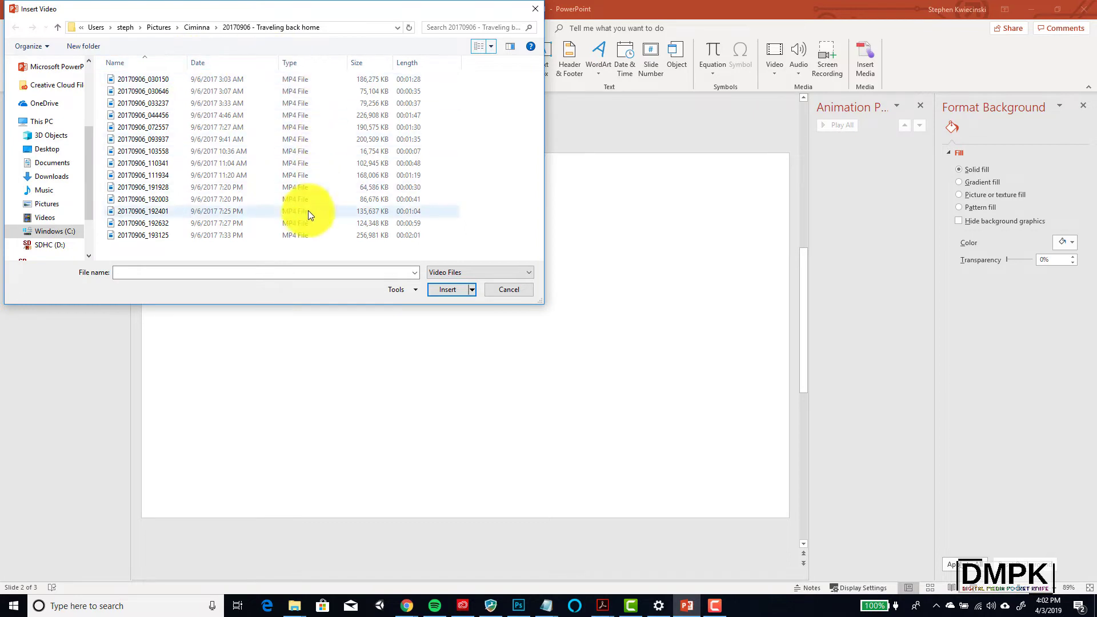
left_click(285, 175)
left_click(150, 76)
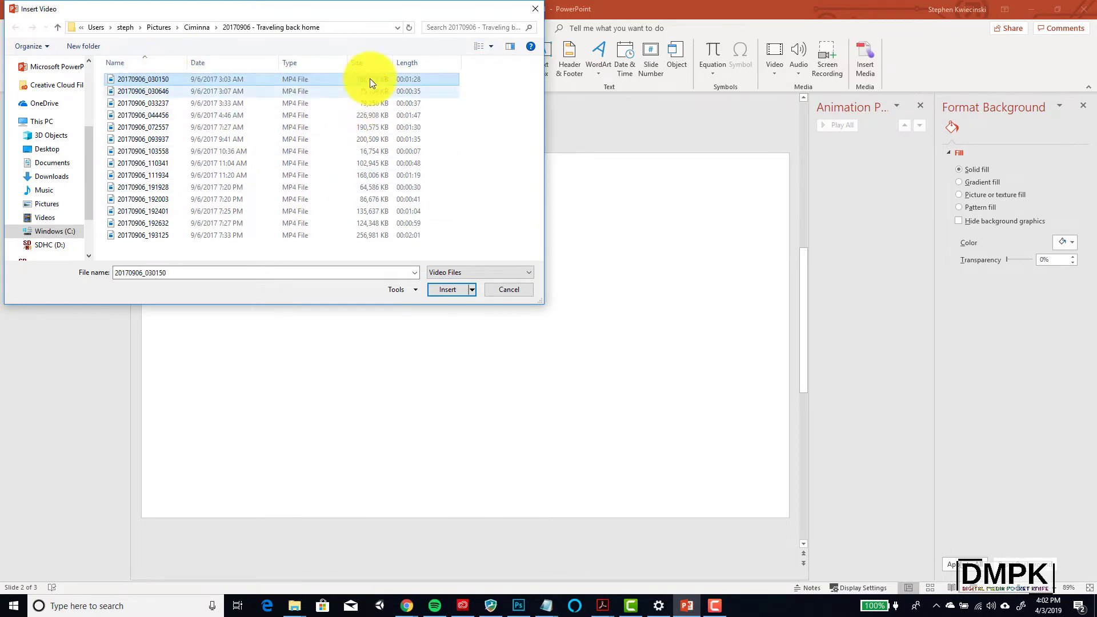
left_click(367, 150)
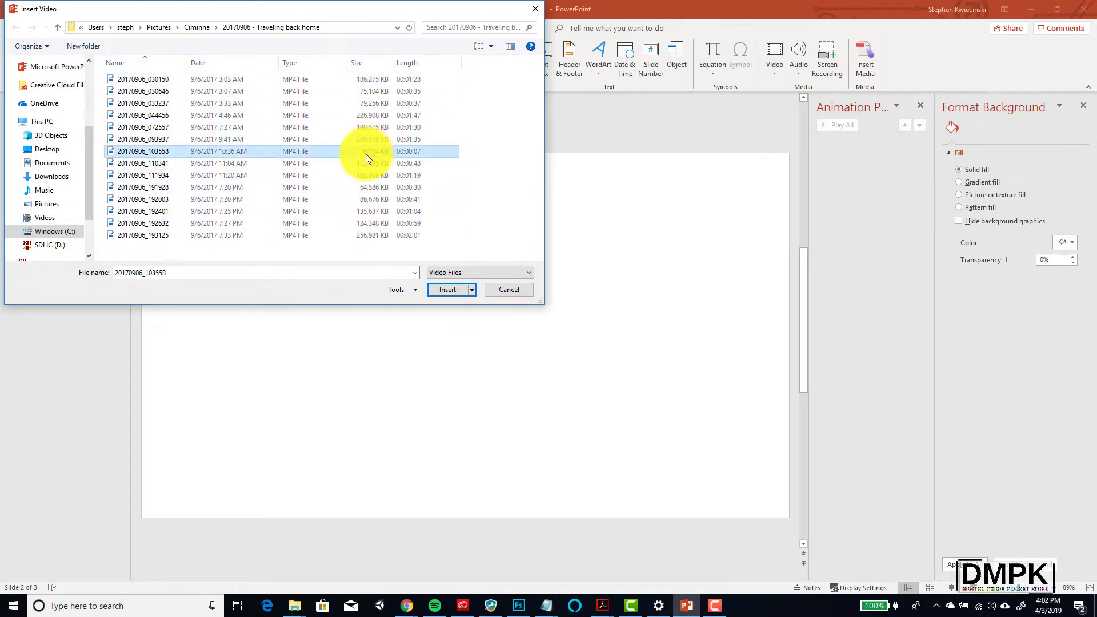
double_click(152, 151)
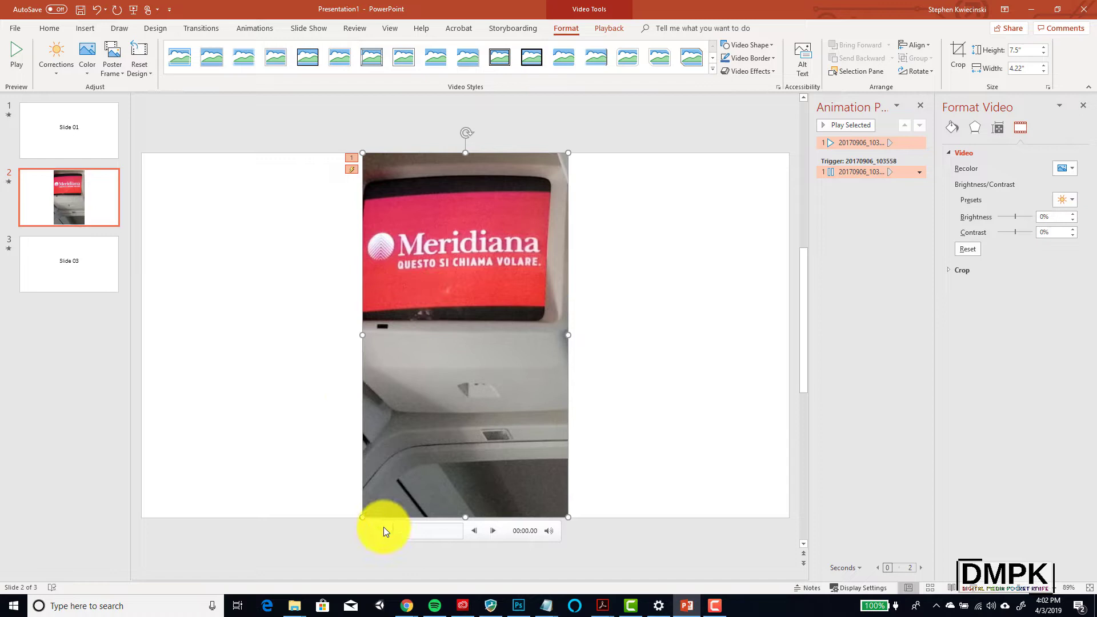
left_click(380, 530)
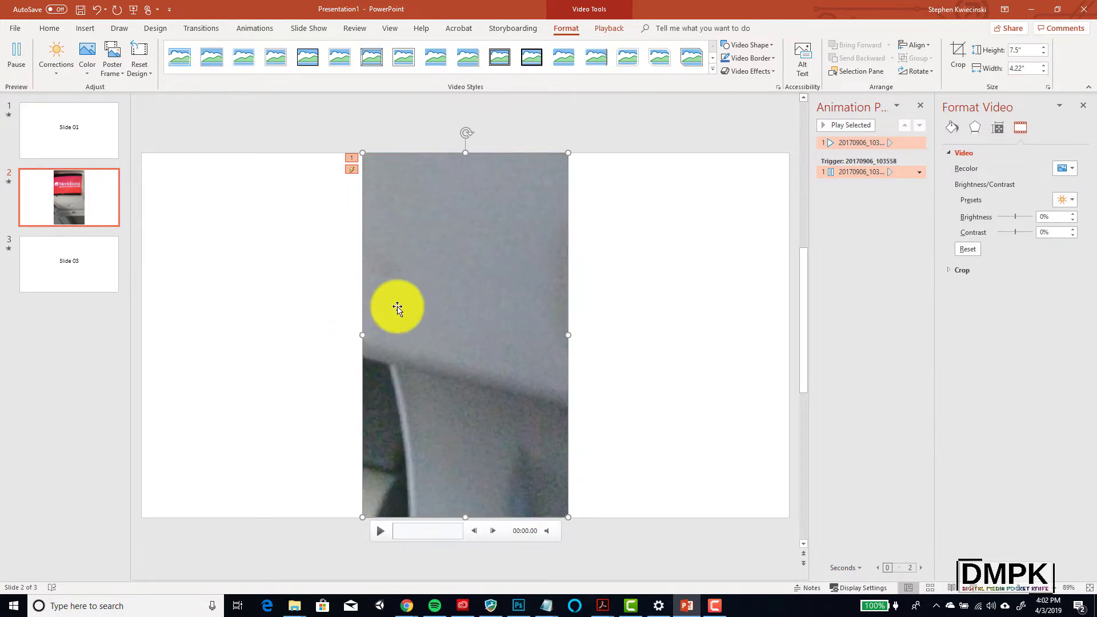
left_click(309, 269)
mouse_move(421, 224)
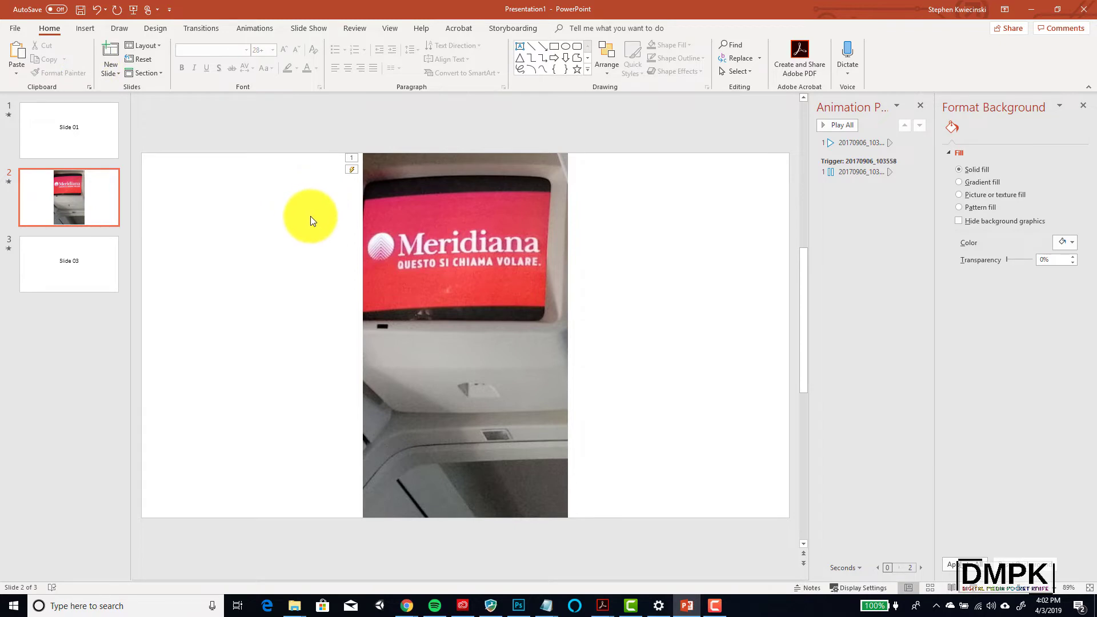
left_click(373, 244)
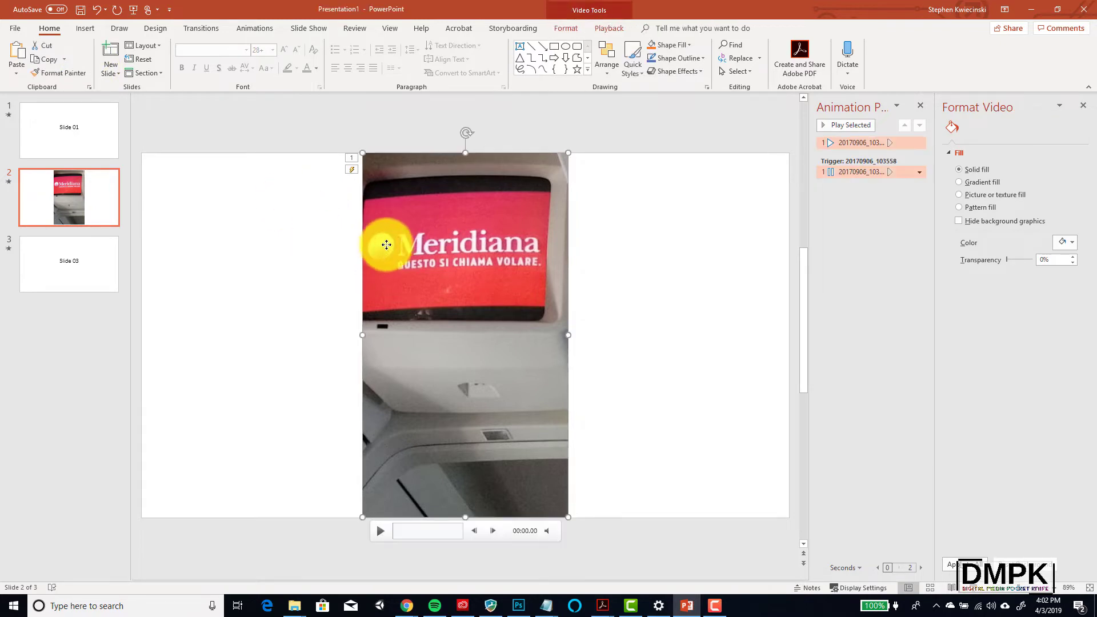
mouse_move(568, 153)
left_mouse_down()
mouse_move(509, 247)
mouse_move(492, 329)
mouse_move(525, 311)
mouse_move(556, 251)
mouse_move(568, 154)
mouse_move(485, 382)
mouse_move(519, 257)
mouse_move(533, 236)
mouse_move(514, 272)
mouse_move(551, 216)
mouse_move(568, 153)
left_mouse_up()
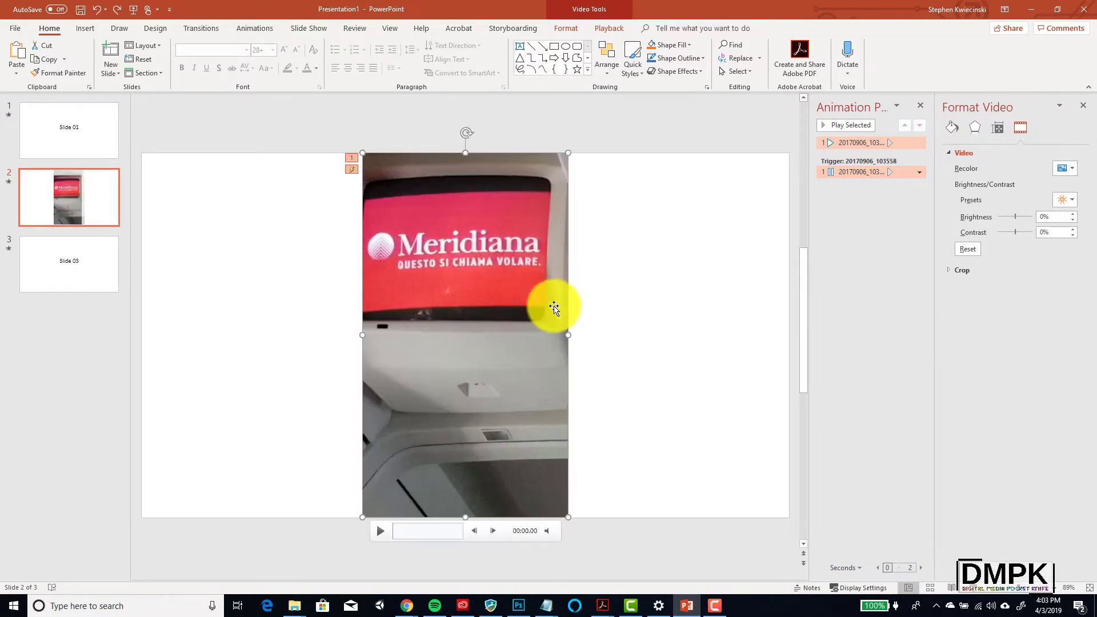
left_click_drag(566, 335, 588, 295)
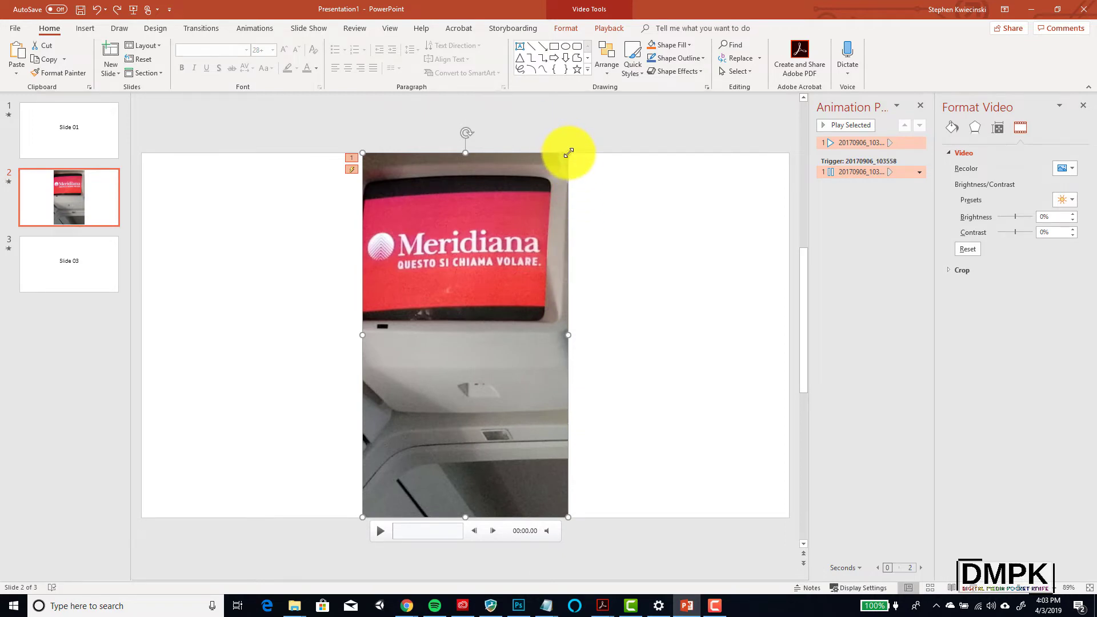
left_click_drag(568, 153, 565, 223)
Step: Deselect and reselect the video on slide 2, then bring slide 1 into the editor
left_click(583, 252)
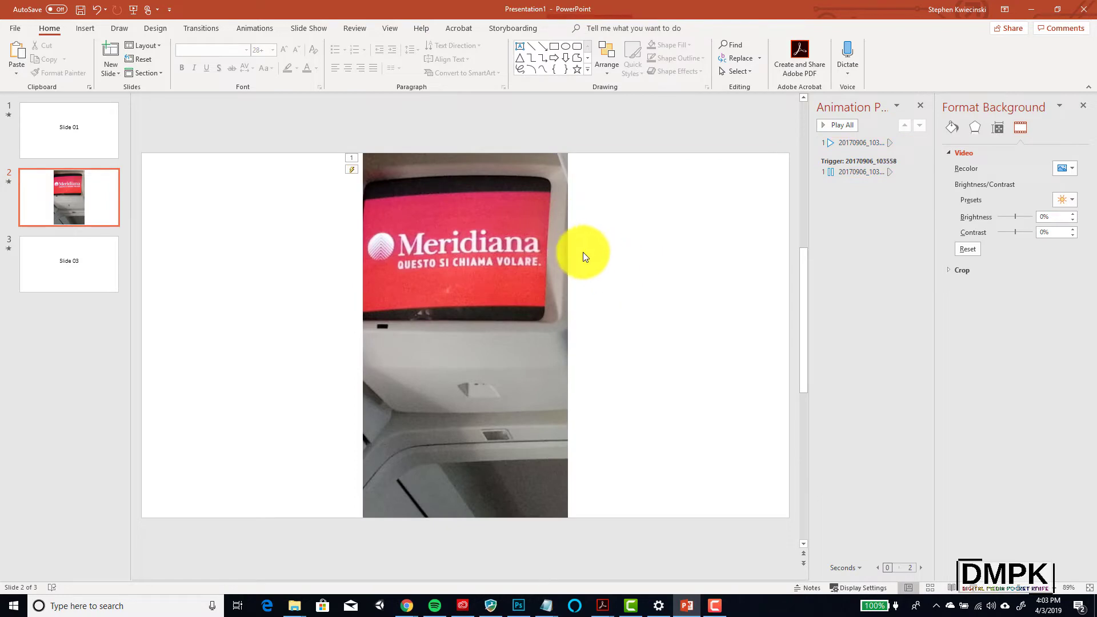
left_click(552, 226)
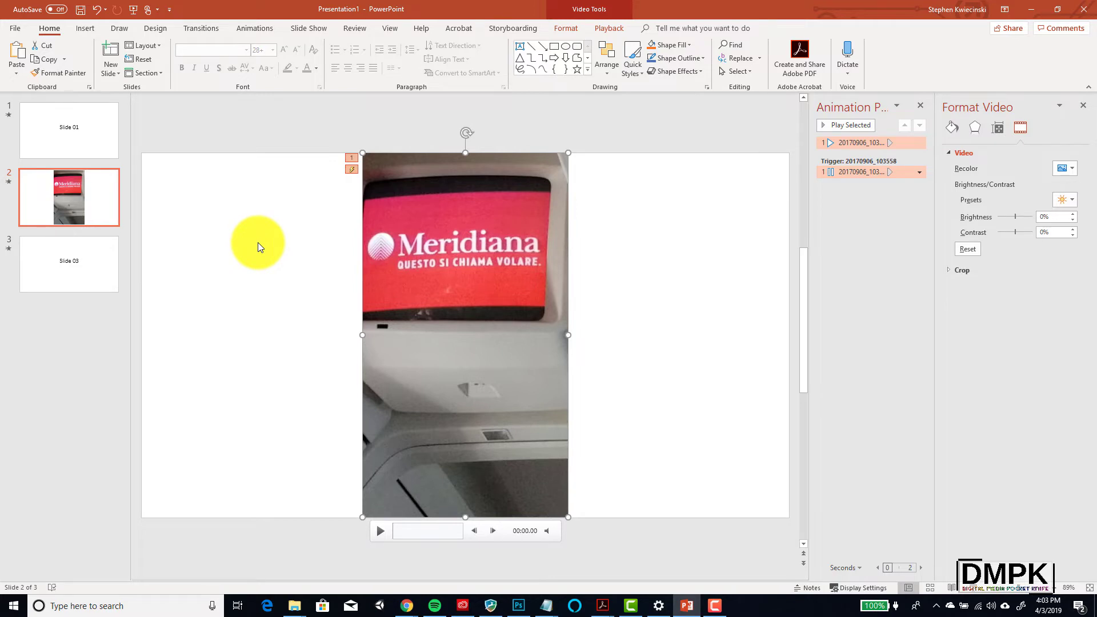
left_click(73, 122)
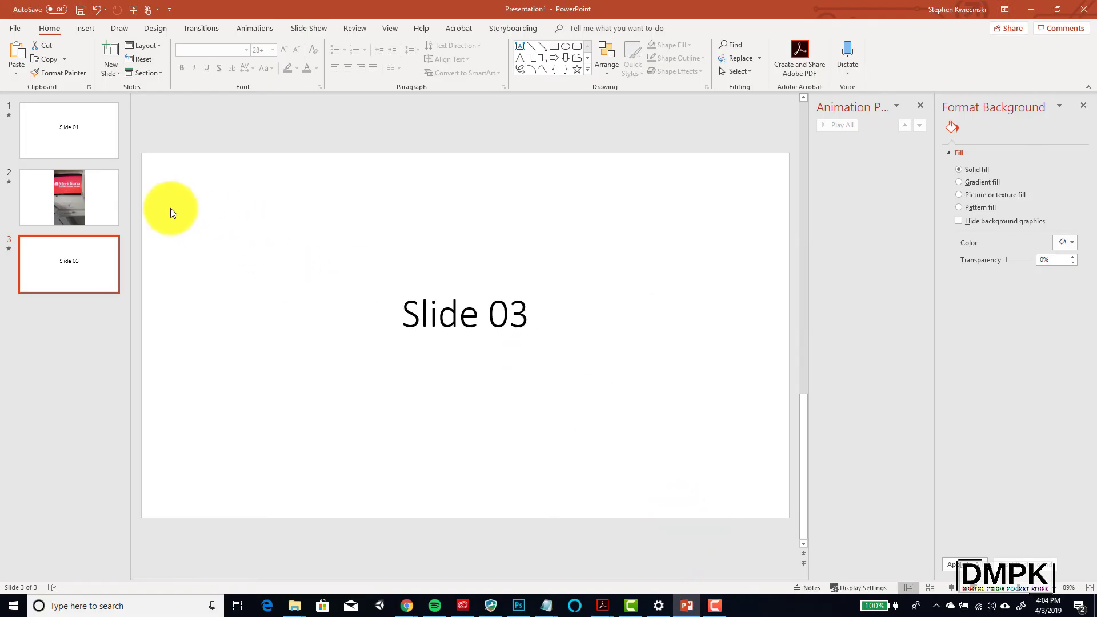
Step: On slide 2, select the Meridiana video and set its playback Start to Automatically
left_click(111, 195)
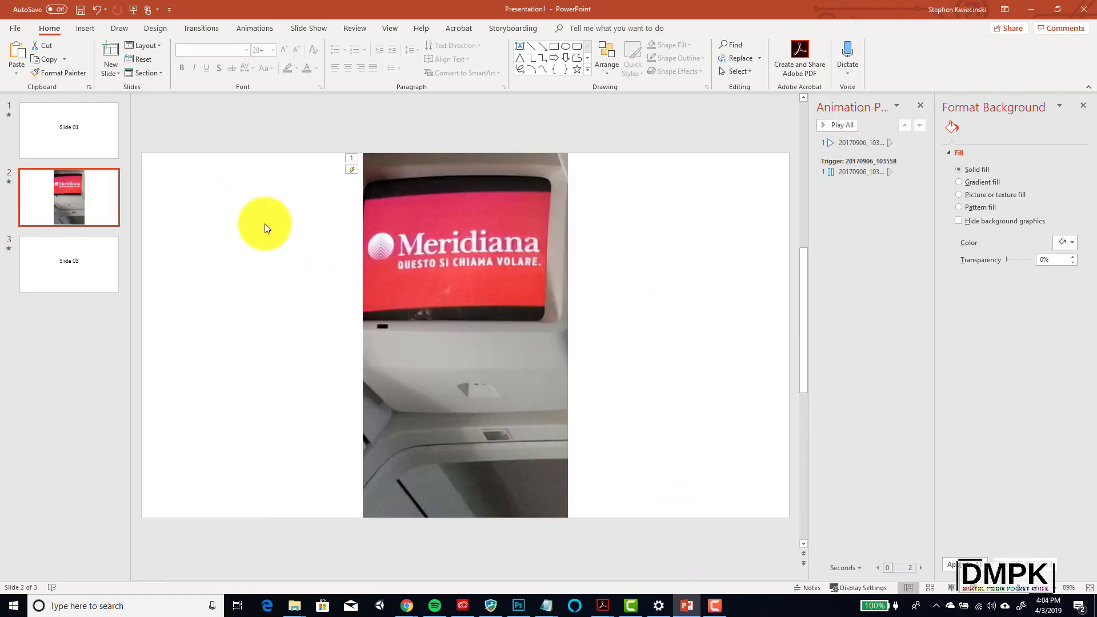
left_click(368, 255)
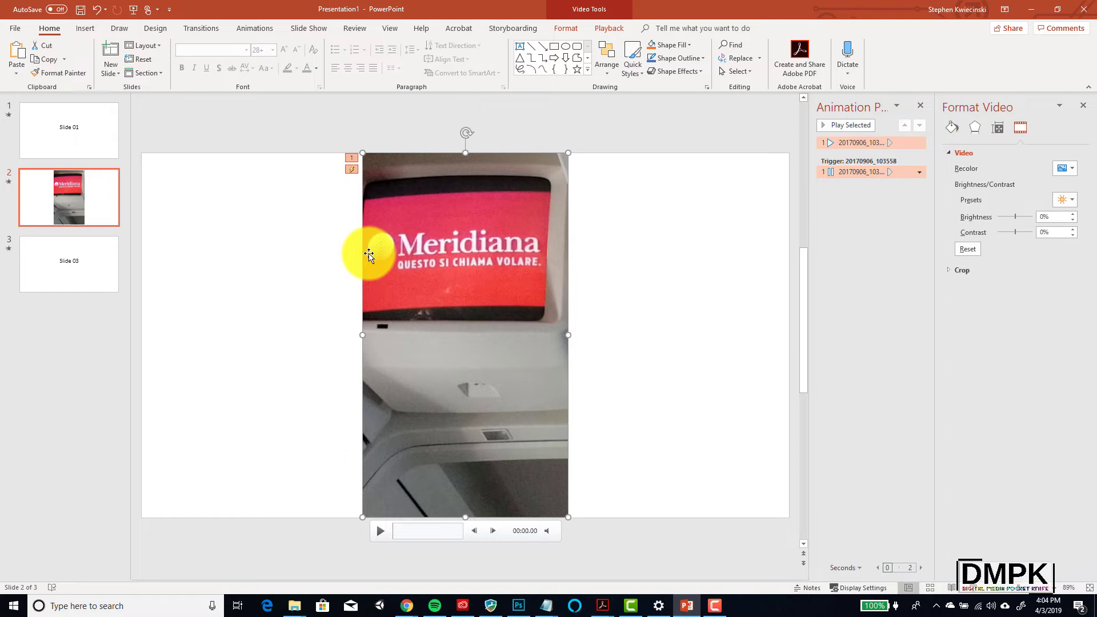
left_click(327, 237)
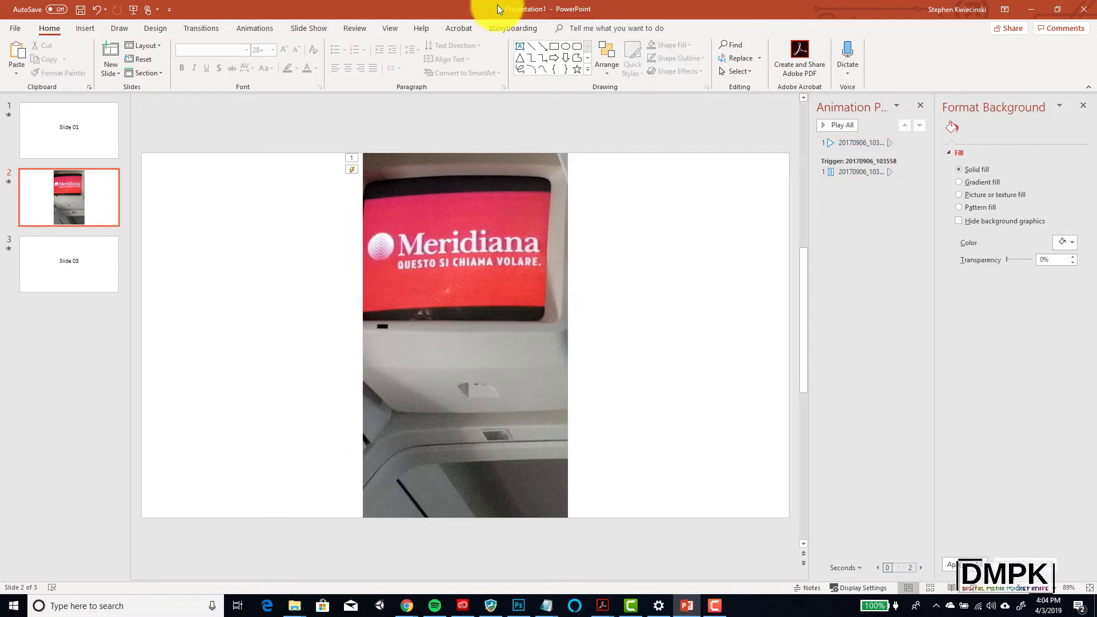
left_click(502, 295)
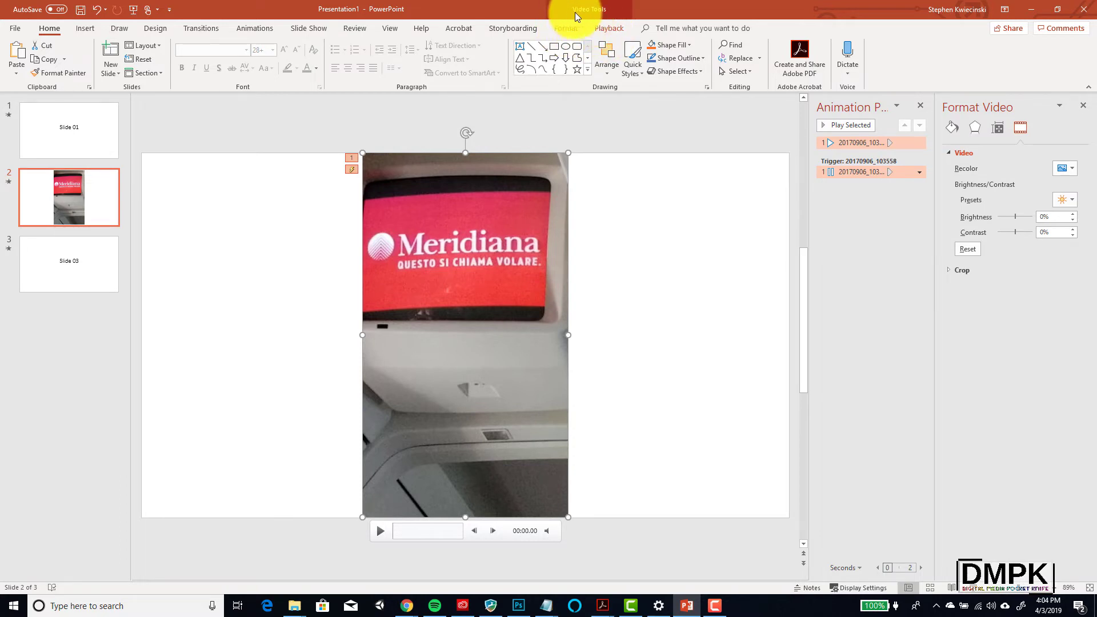
left_click(610, 30)
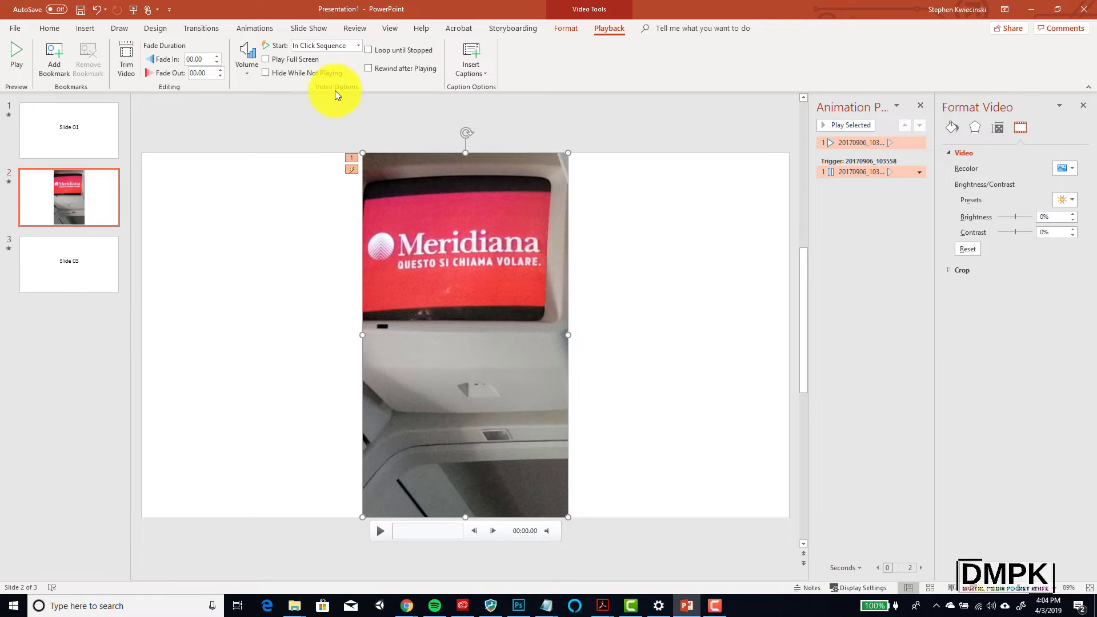
left_click(308, 46)
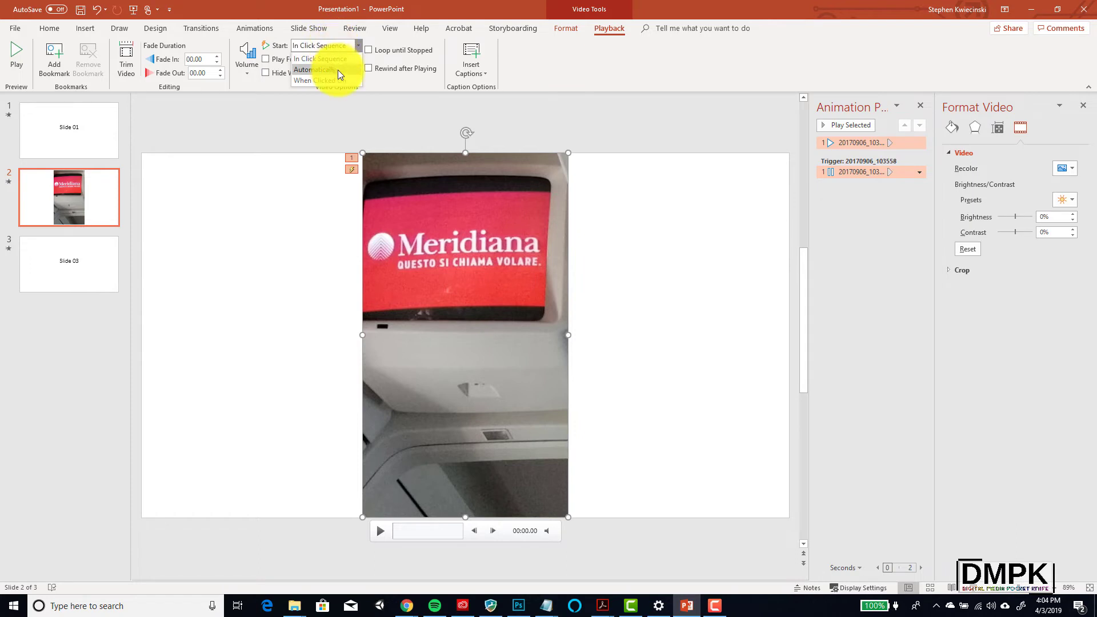
left_click(325, 69)
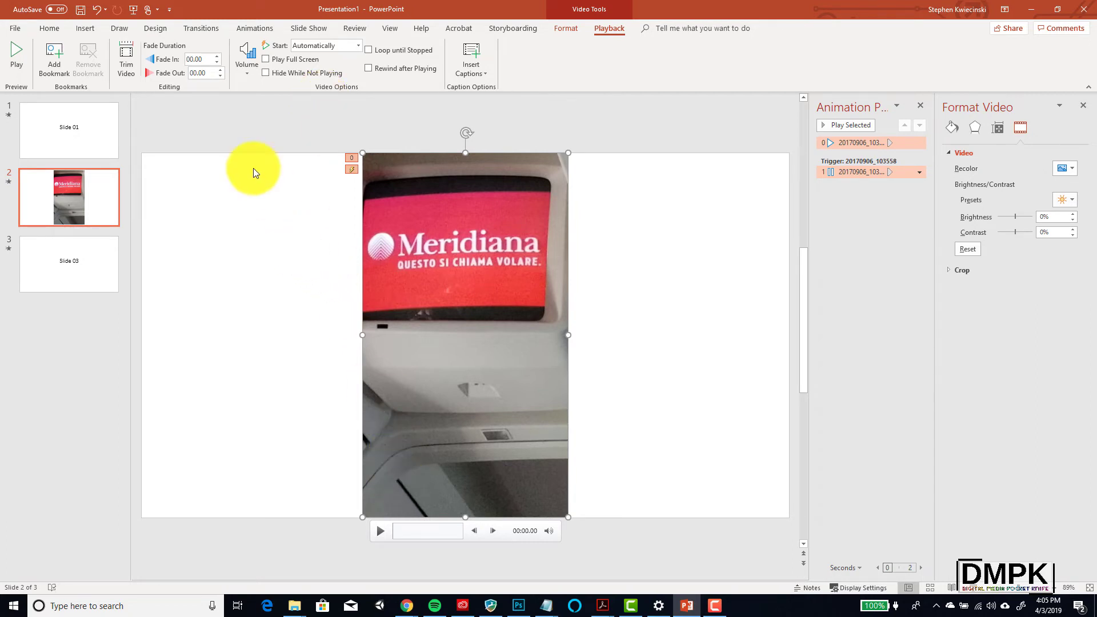
Step: Deselect the video and show slide 1 in the editor
left_click(207, 133)
left_click(92, 130)
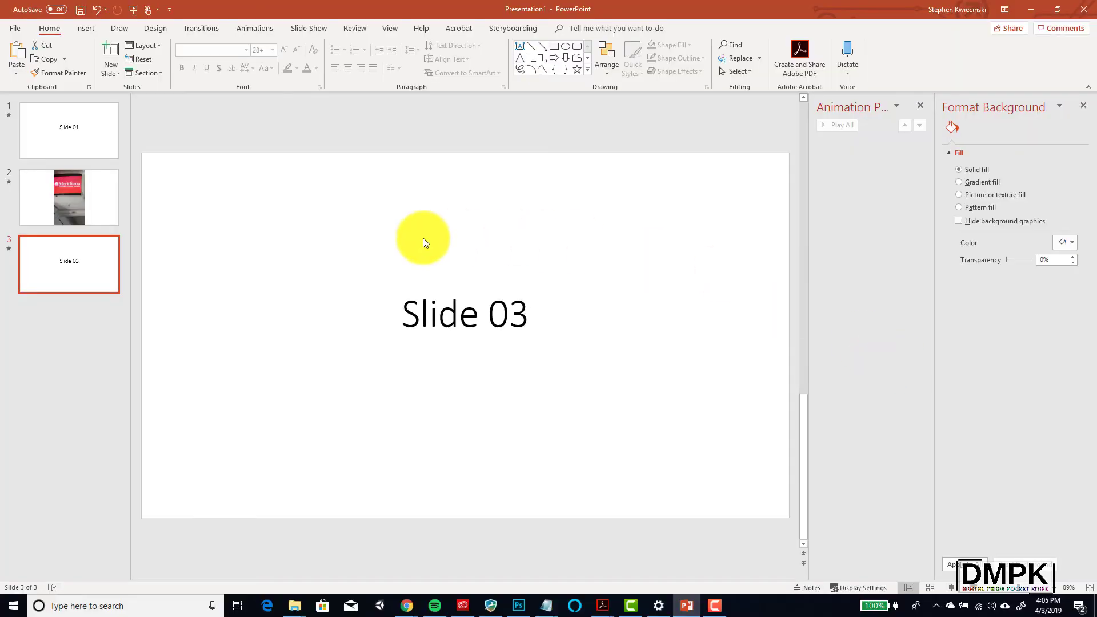
Step: Make slide 2 advance automatically after 00:01.00 instead of on mouse click
left_click(117, 198)
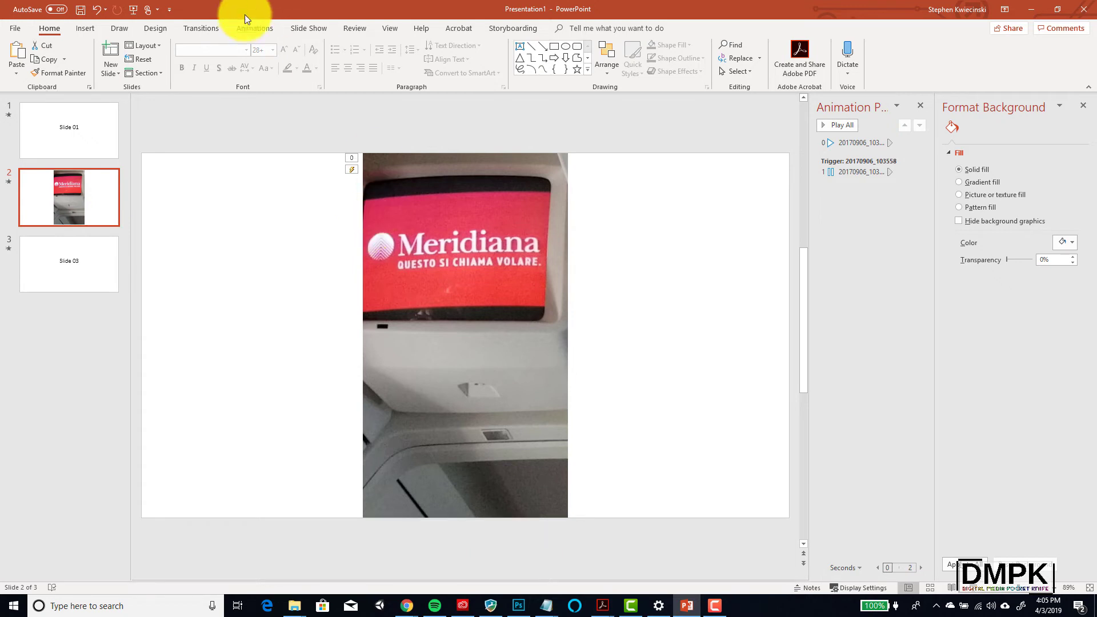
left_click(244, 30)
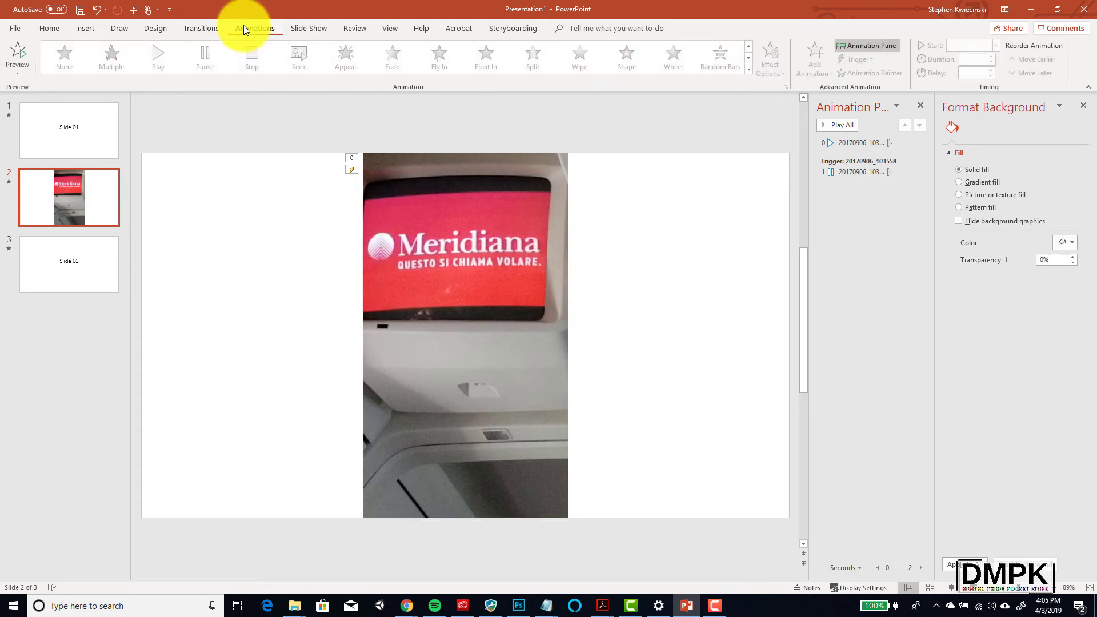
left_click(200, 28)
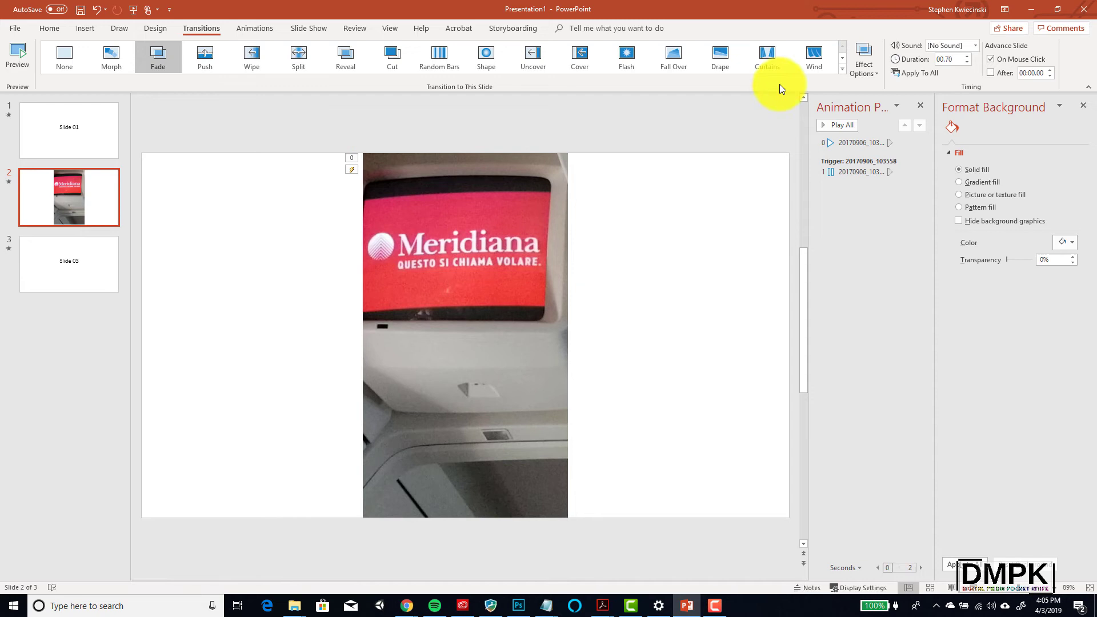
left_click(990, 60)
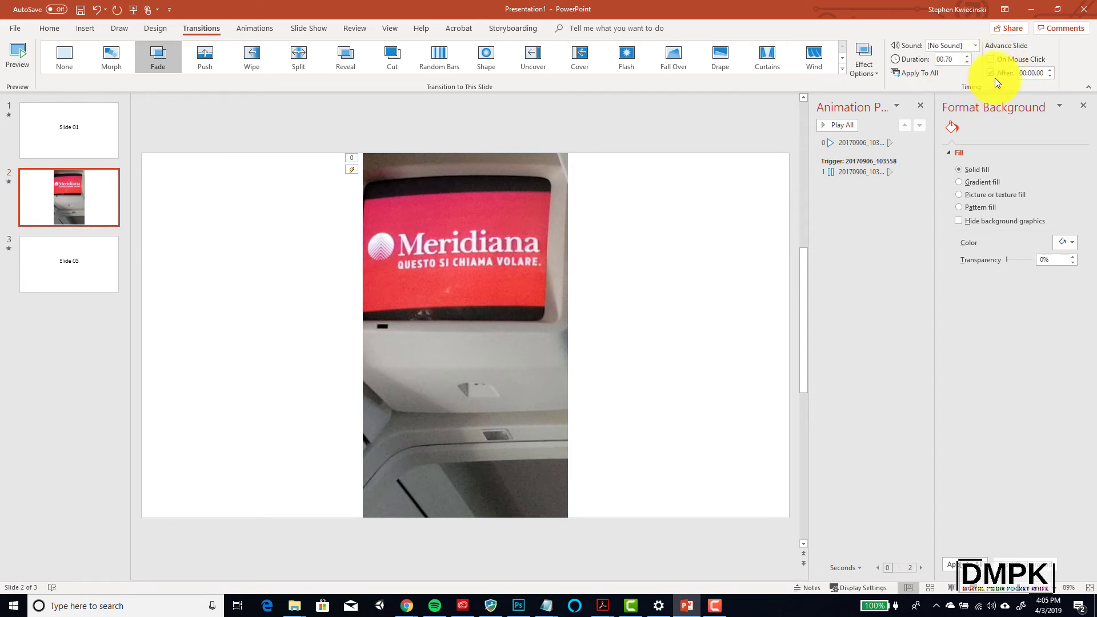
left_click(1009, 73)
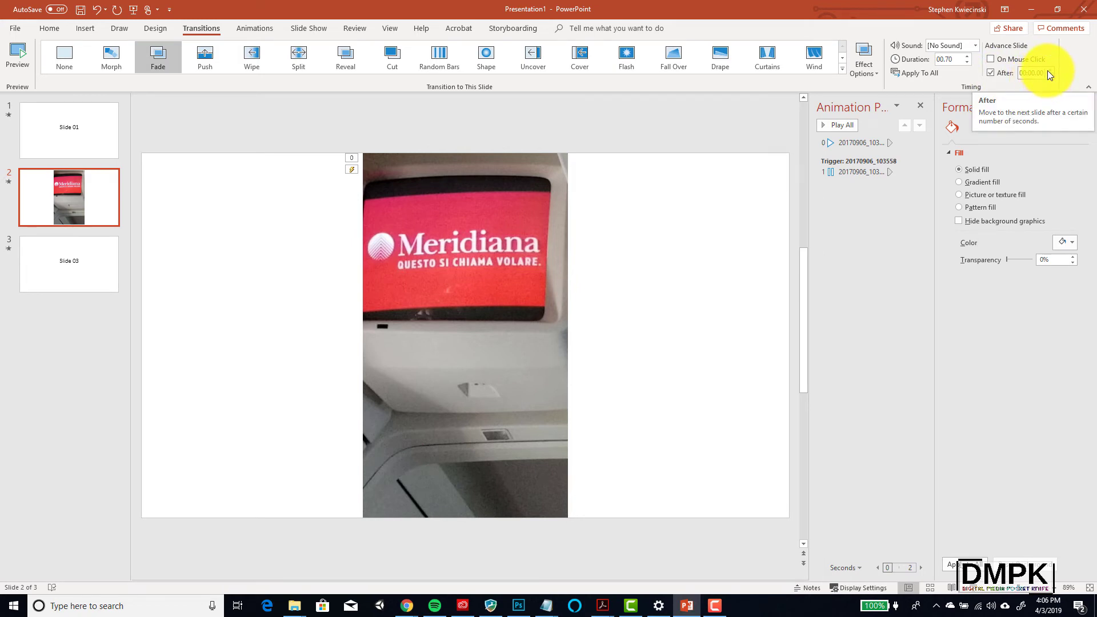
left_click(1048, 70)
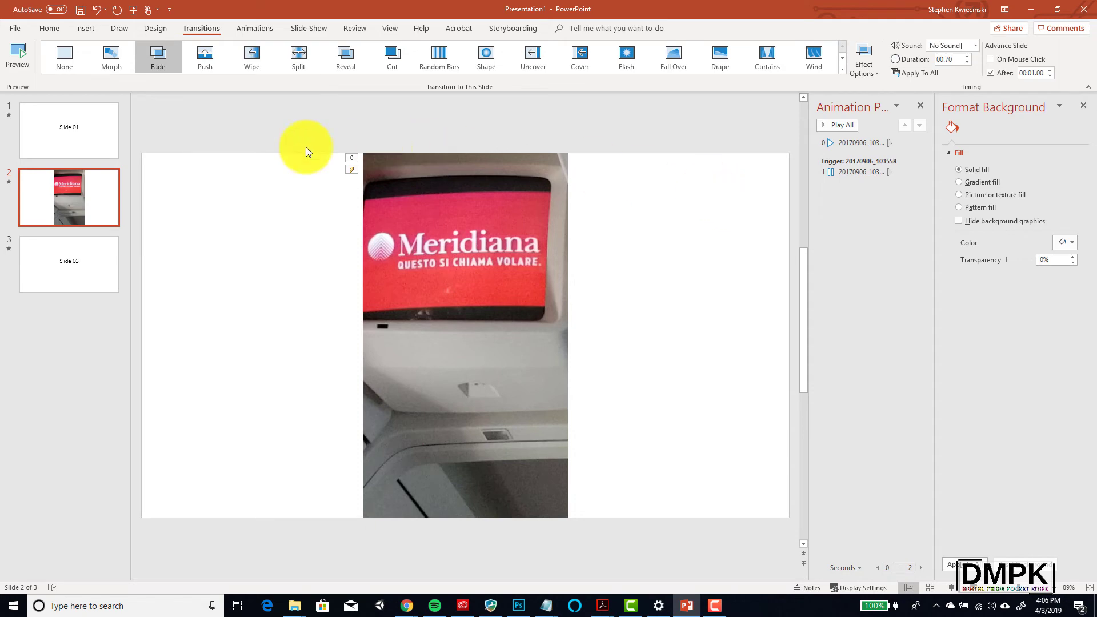
Step: Show slide 1 in the editor
left_click(98, 128)
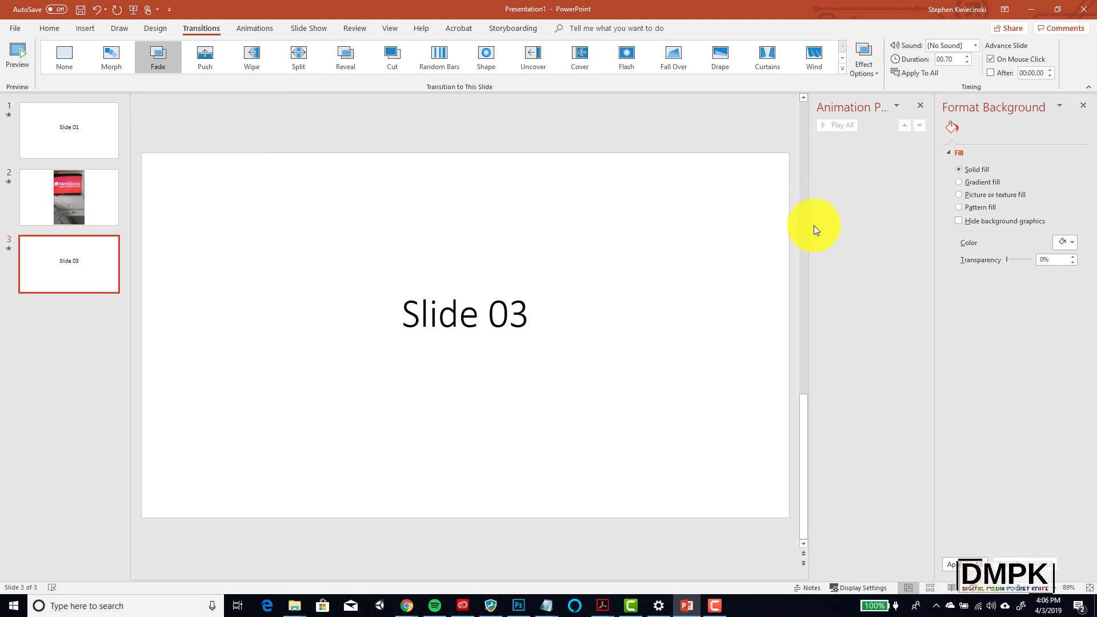
Step: Switch the ribbon to the Insert commands
left_click(85, 29)
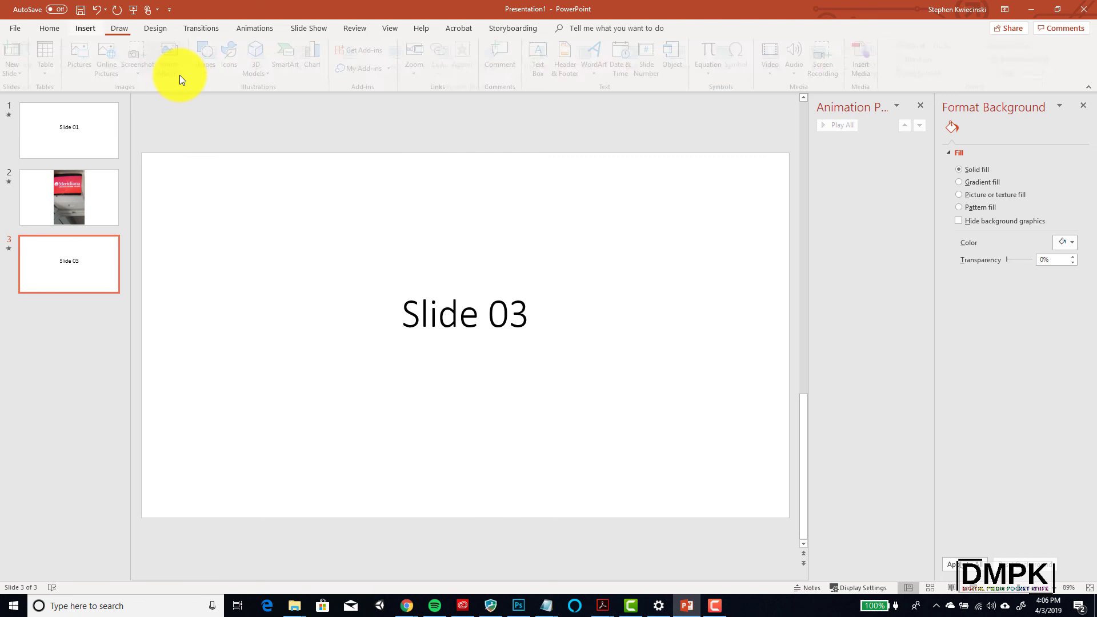